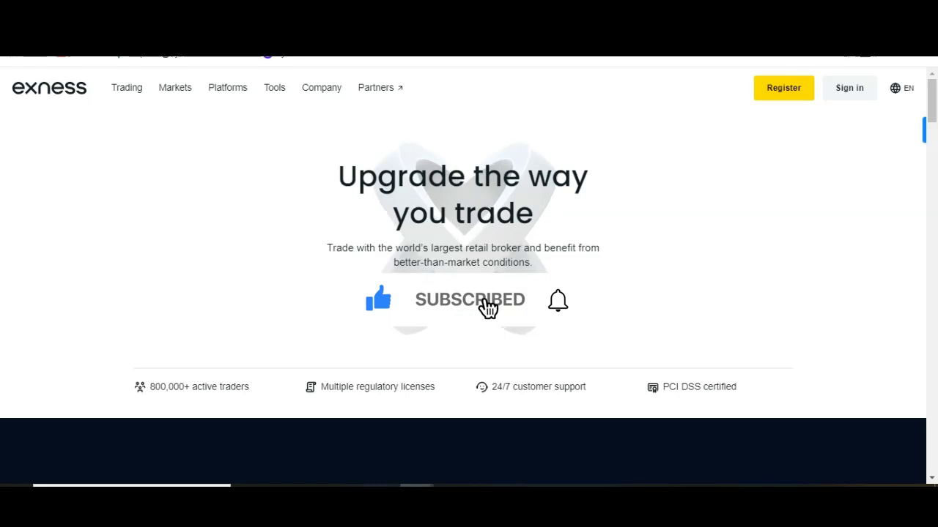
Sign in to Exness from the homepage to reach the My accounts page.
click(783, 87)
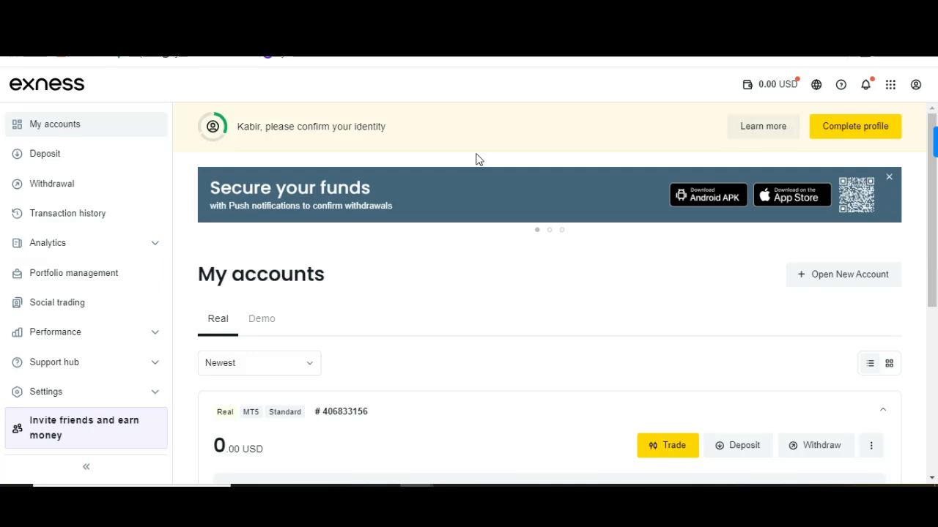
scroll(477, 156, down, 1)
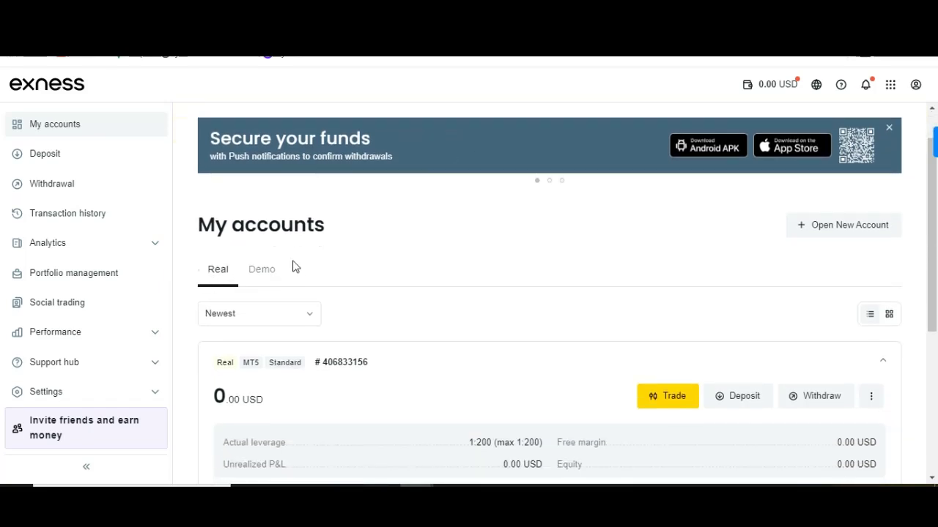
scroll(293, 266, down, 1)
click(268, 229)
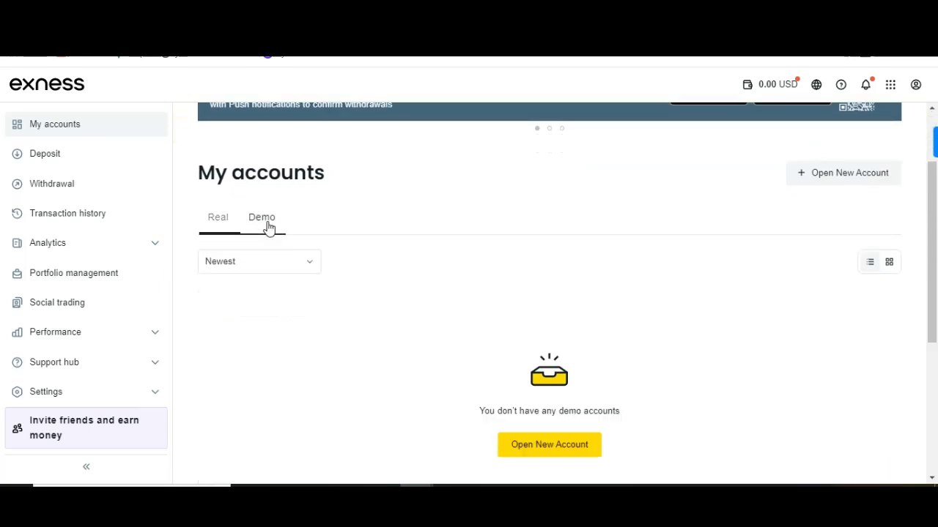
click(223, 221)
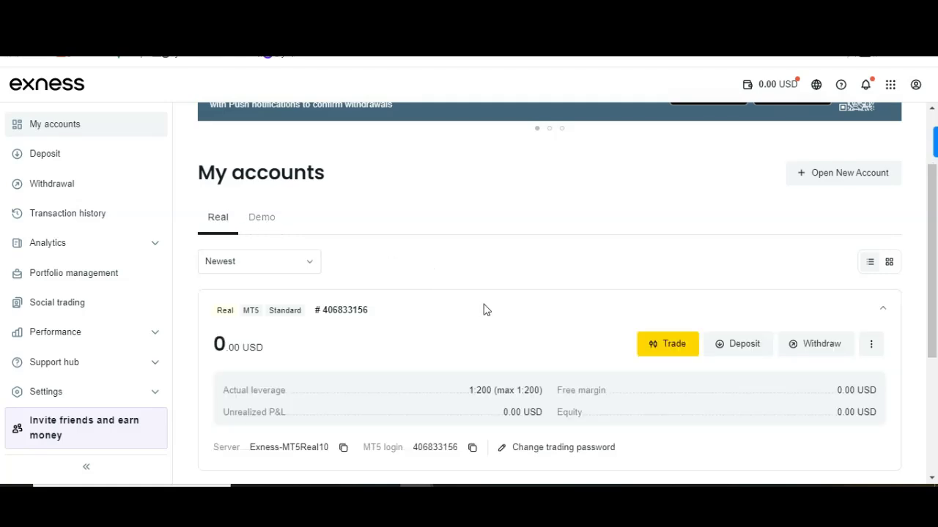
scroll(484, 310, down, 1)
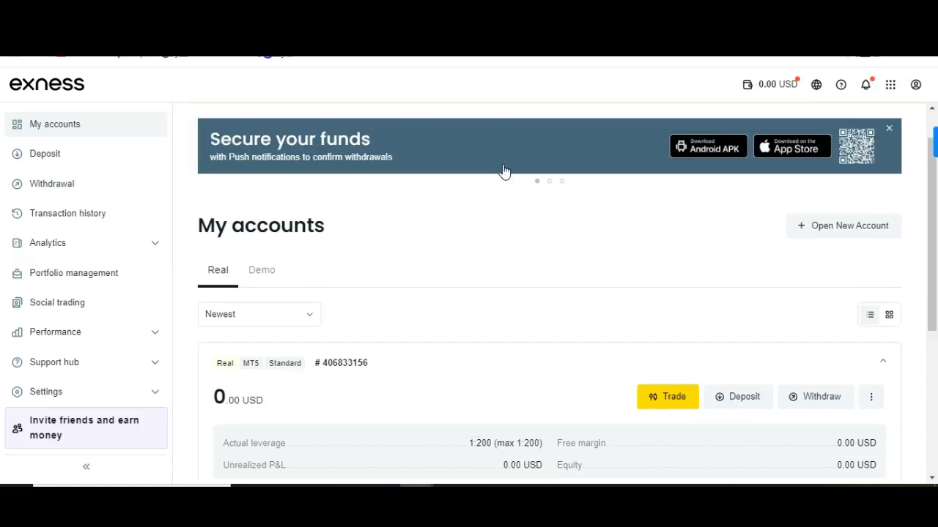
click(284, 274)
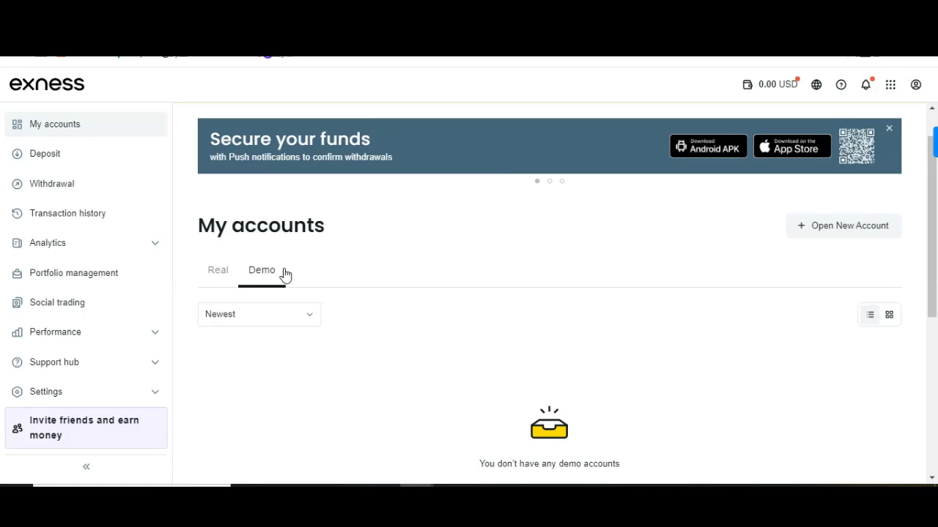
click(214, 275)
scroll(473, 289, down, 1)
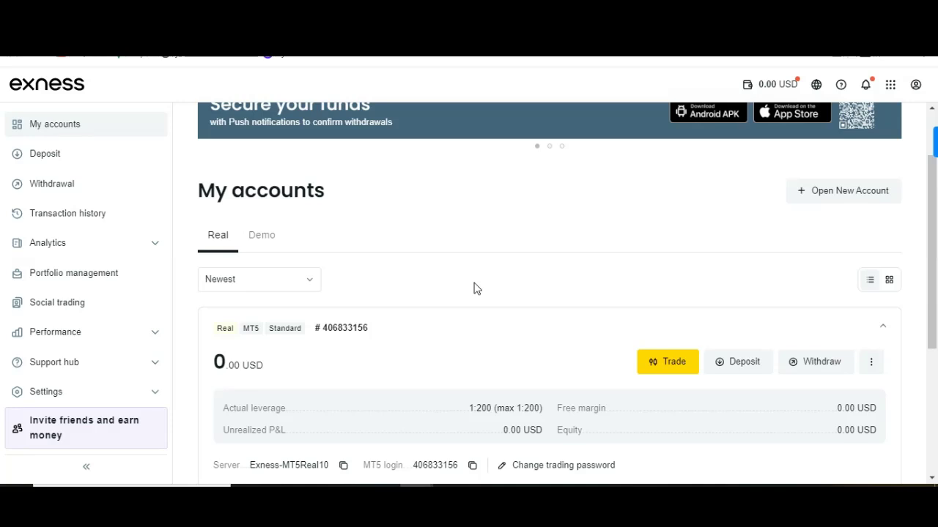
Start a new MT5 account and continue with the recommended Standard type.
click(843, 200)
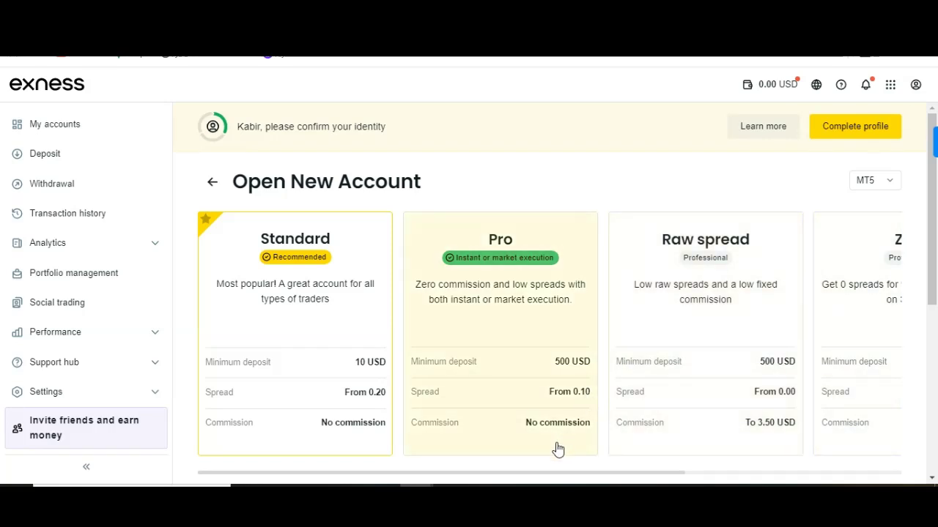
drag(531, 475, 598, 473)
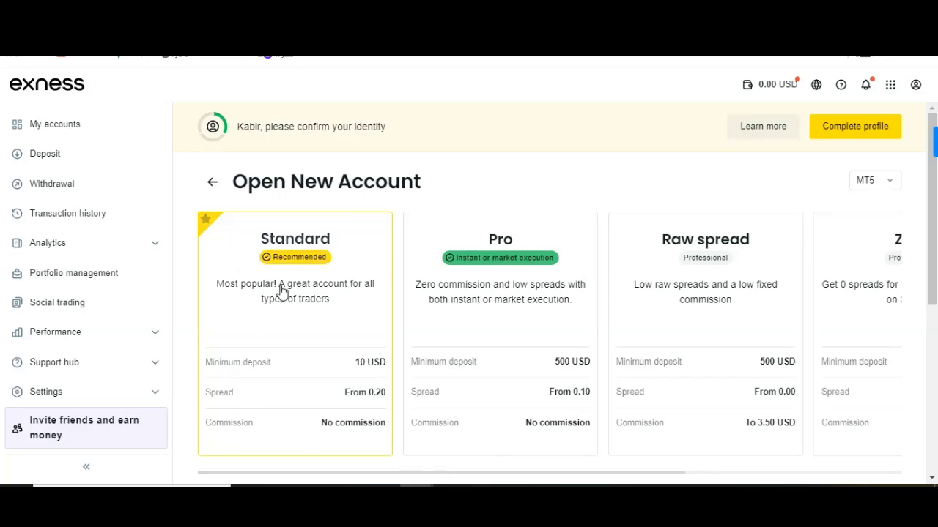
scroll(425, 222, down, 1)
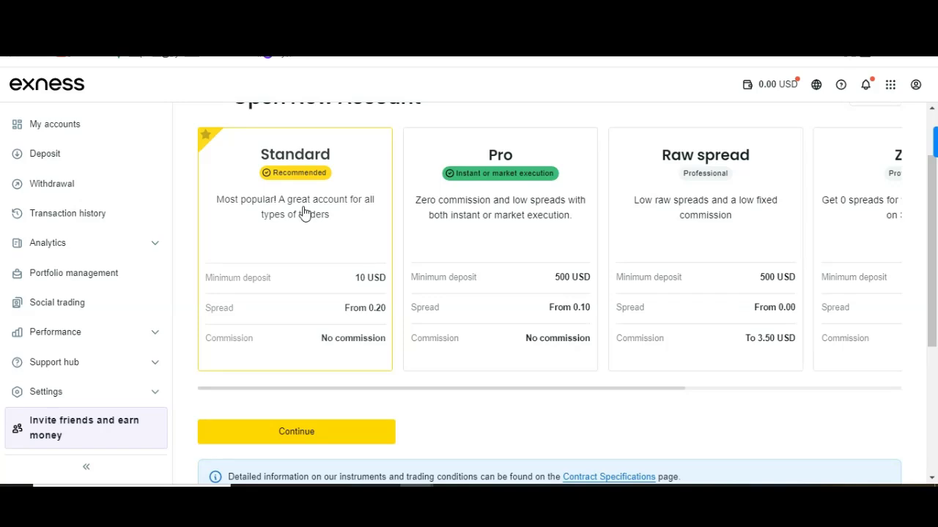
click(284, 438)
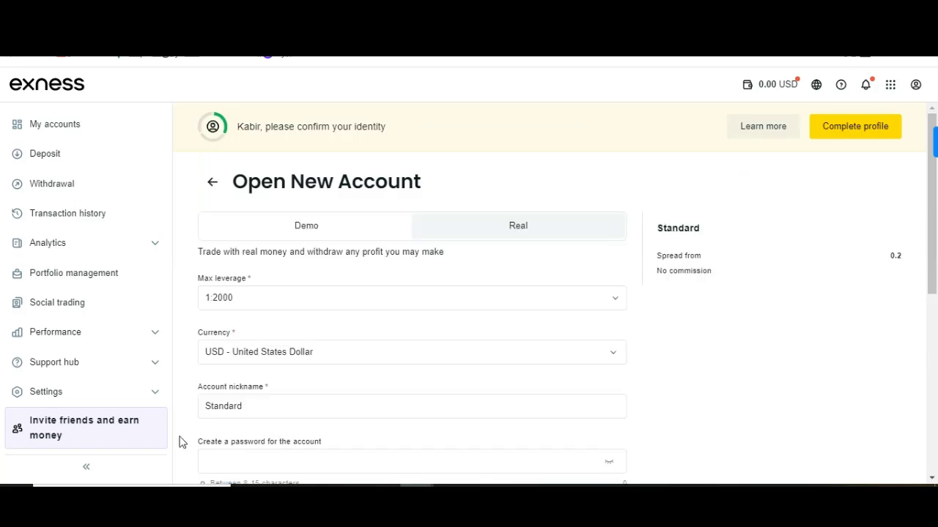
Switch the Standard account form to Demo and review its 500 USD starting balance.
click(324, 231)
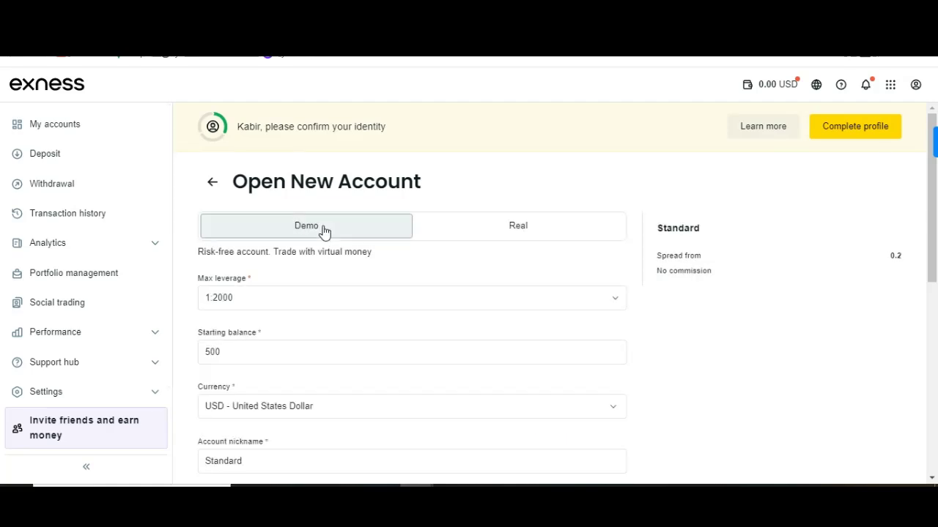
scroll(408, 278, down, 1)
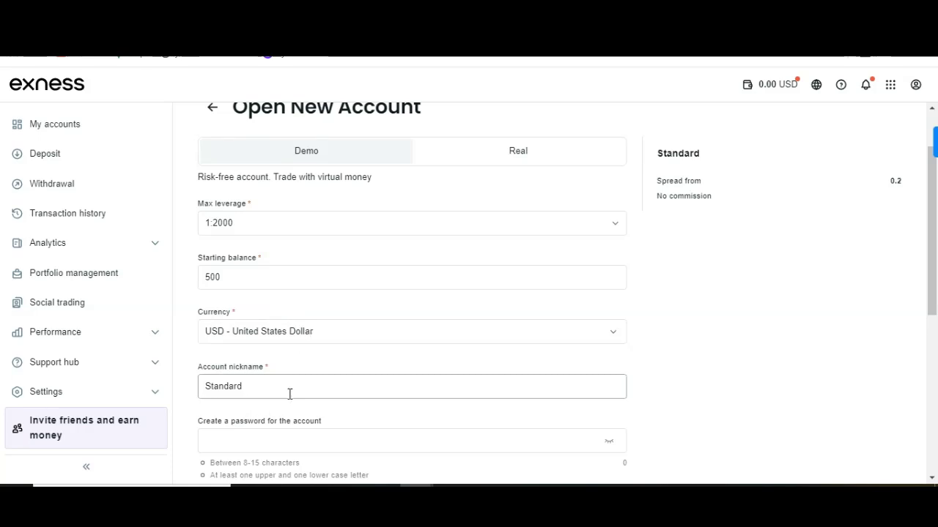
scroll(290, 394, down, 1)
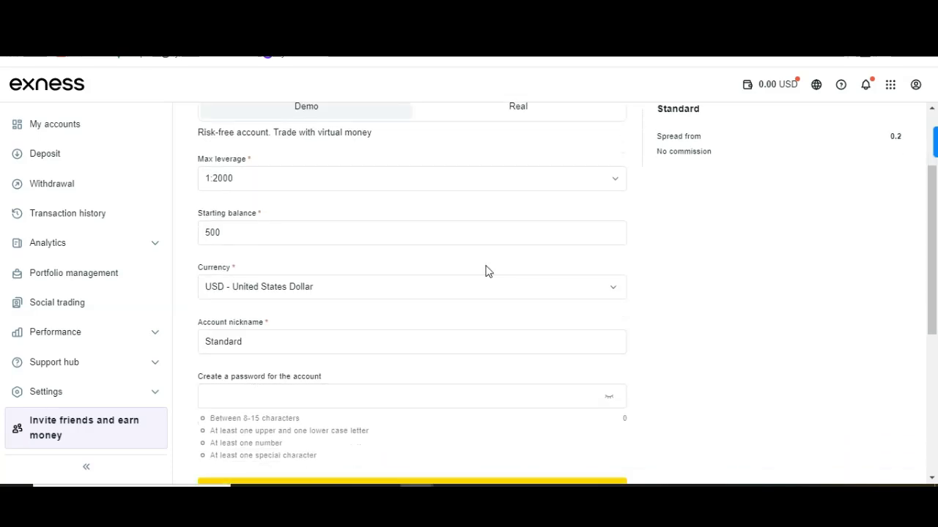
scroll(485, 271, up, 3)
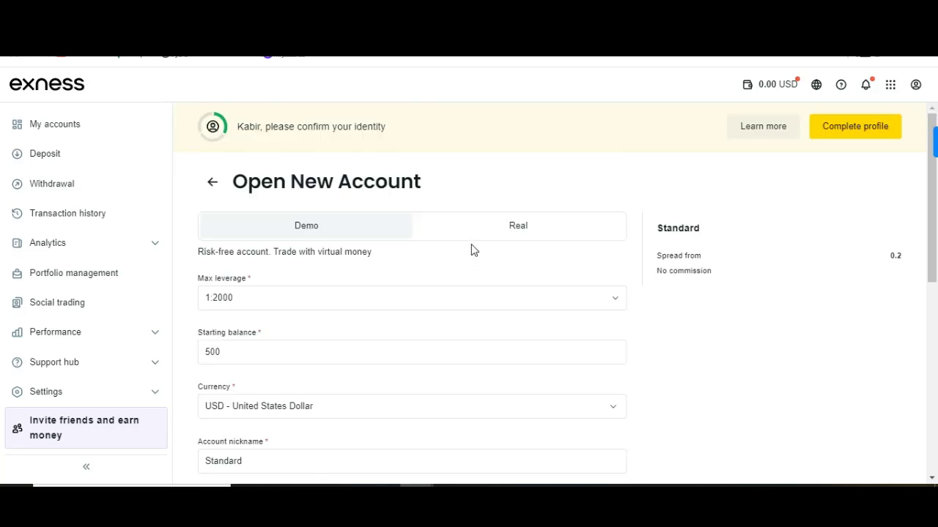
Set the account form back to Real, keeping 1:2000 leverage, USD and nickname Standard.
click(476, 237)
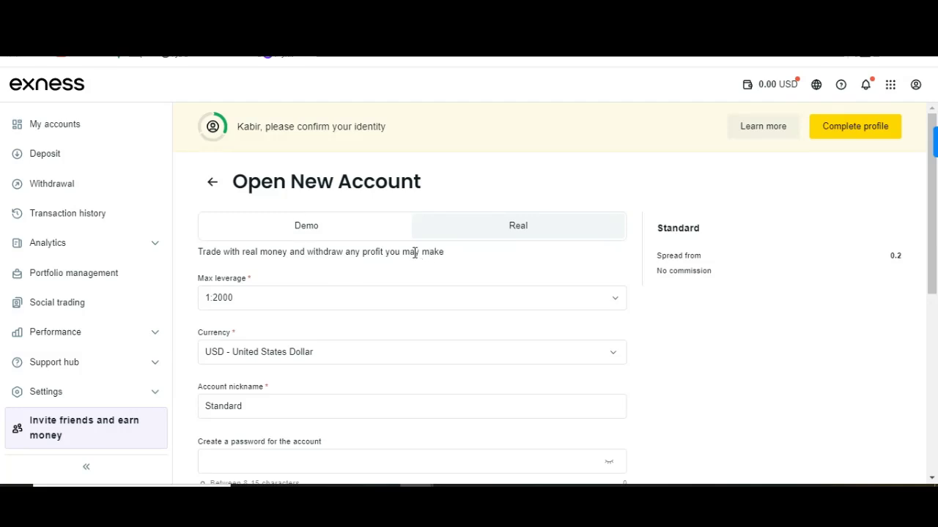
scroll(415, 329, down, 1)
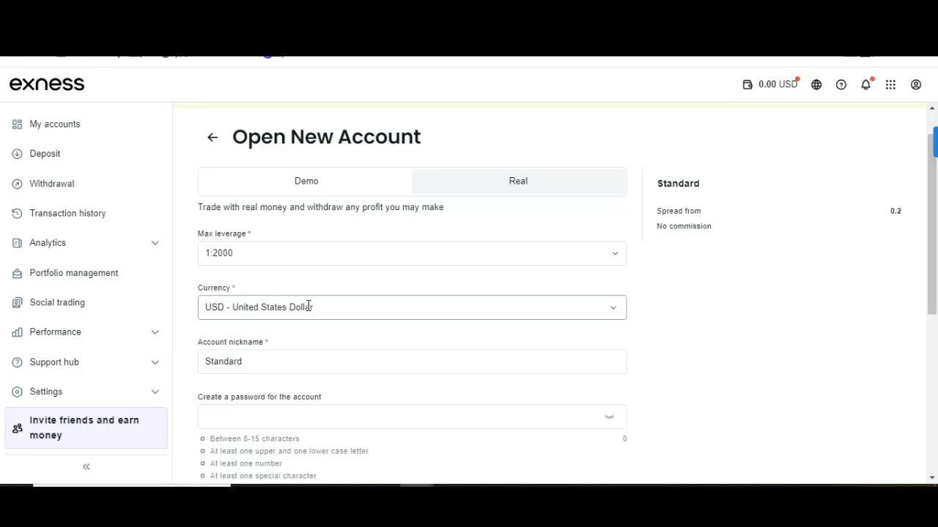
scroll(345, 369, down, 1)
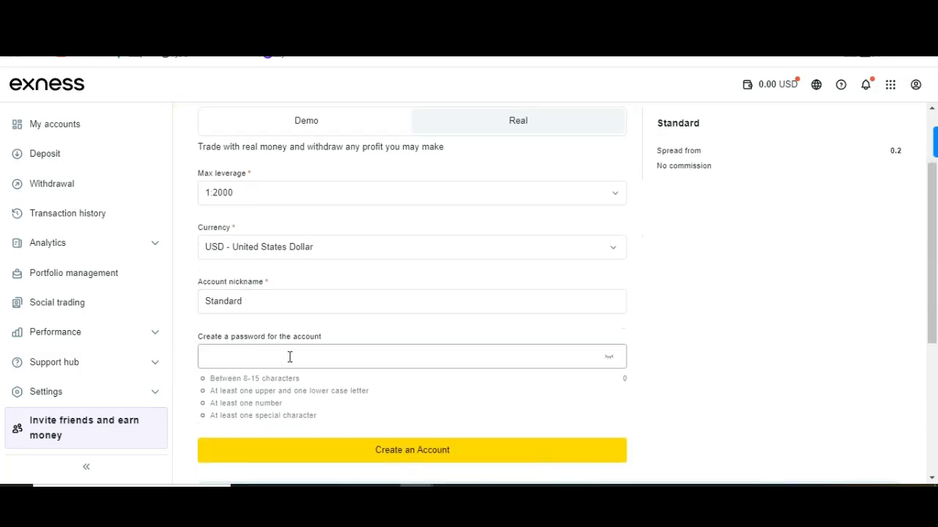
scroll(289, 357, up, 1)
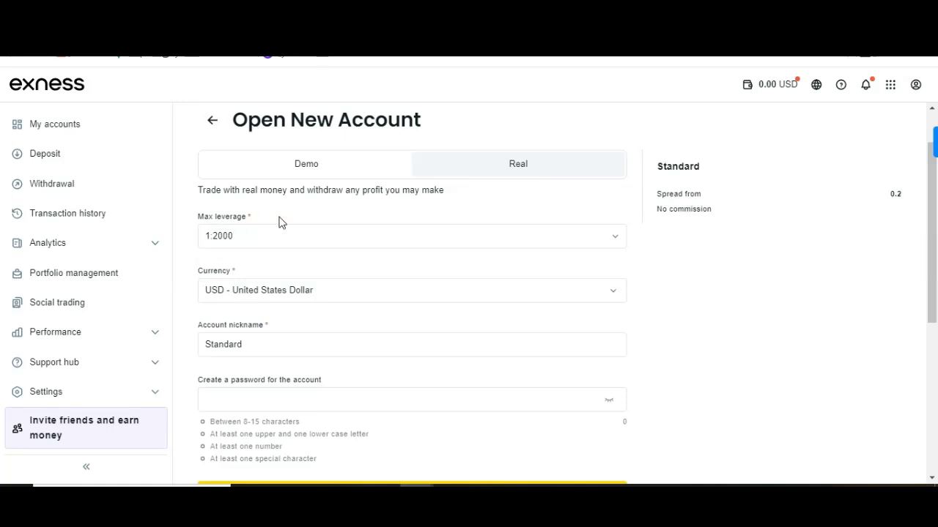
click(361, 171)
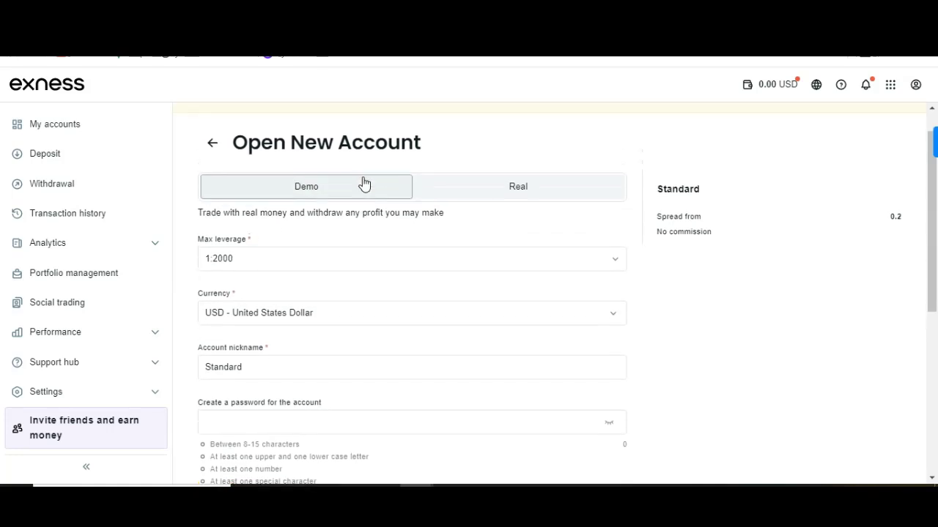
click(528, 200)
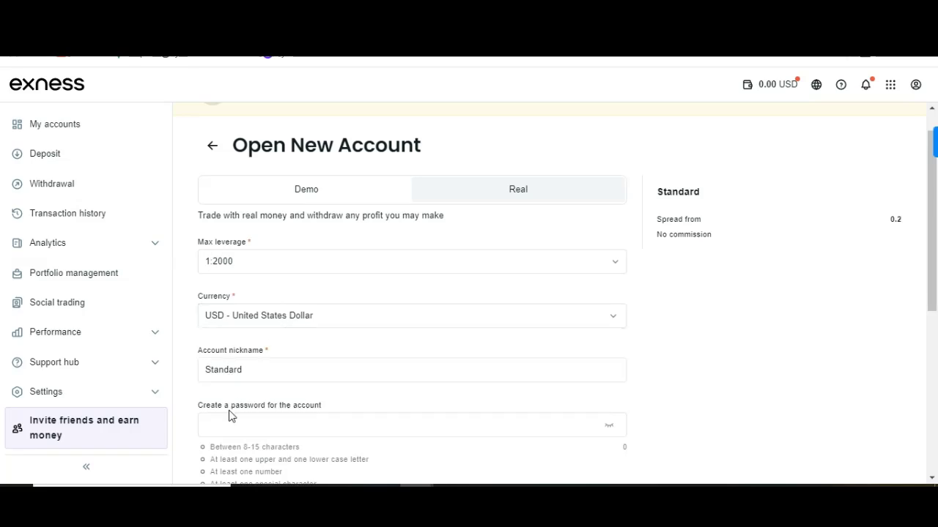
scroll(227, 410, down, 2)
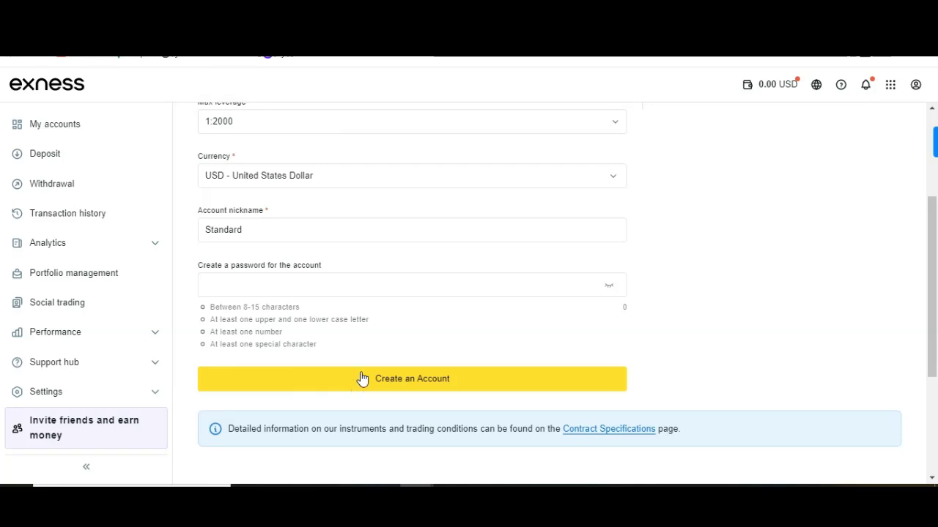
scroll(464, 235, up, 3)
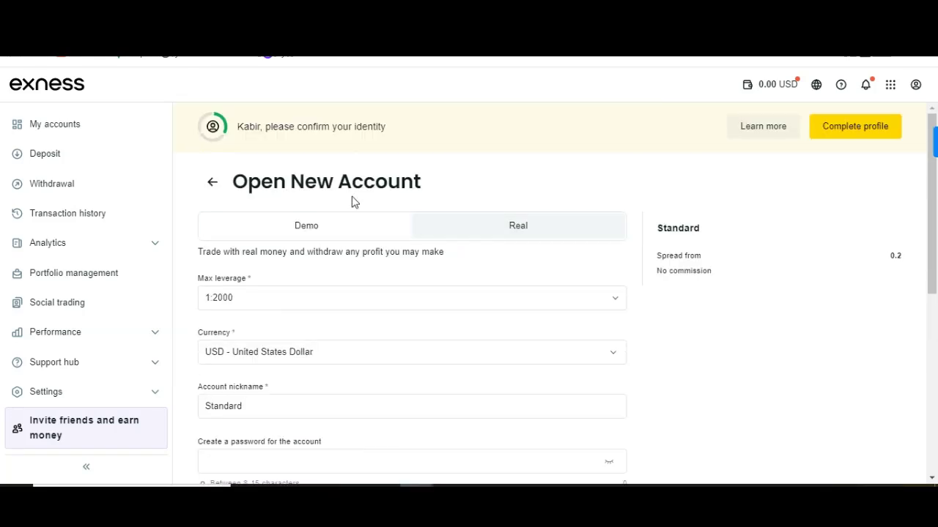
Back out of the account form to the My accounts list with its 0.00 USD account.
click(214, 184)
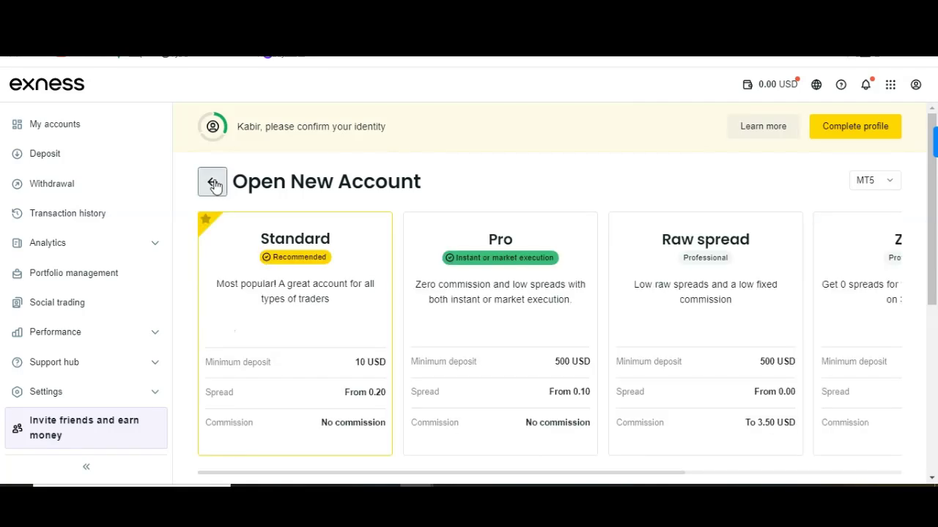
click(214, 184)
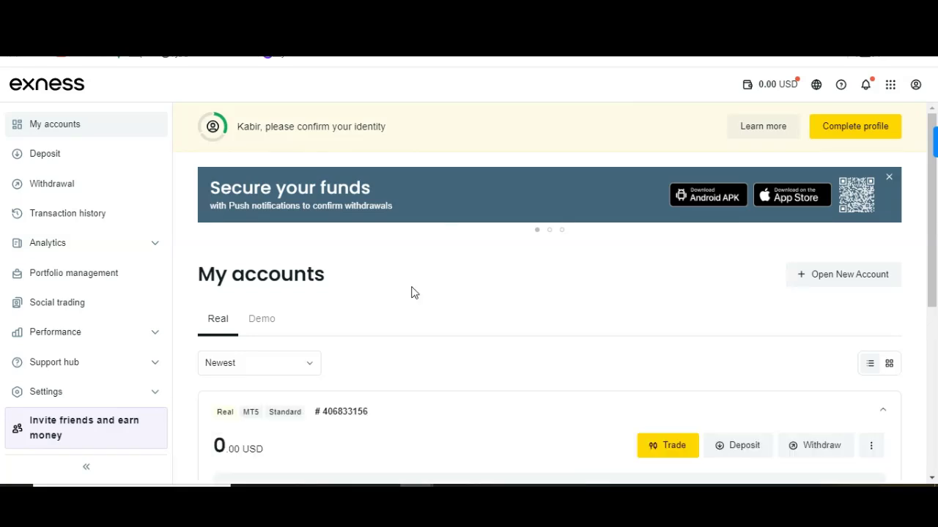
scroll(410, 292, down, 2)
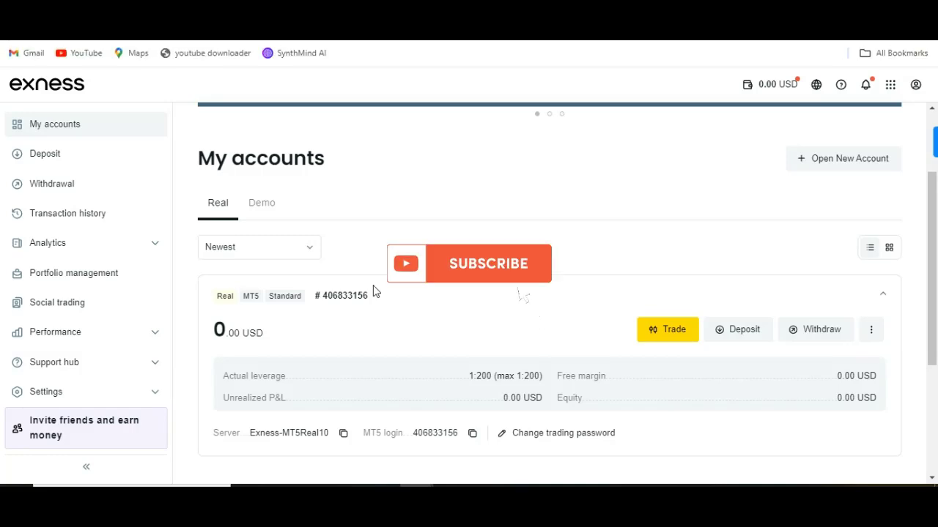
Start a new MT5 account again and continue with the Standard type.
click(856, 165)
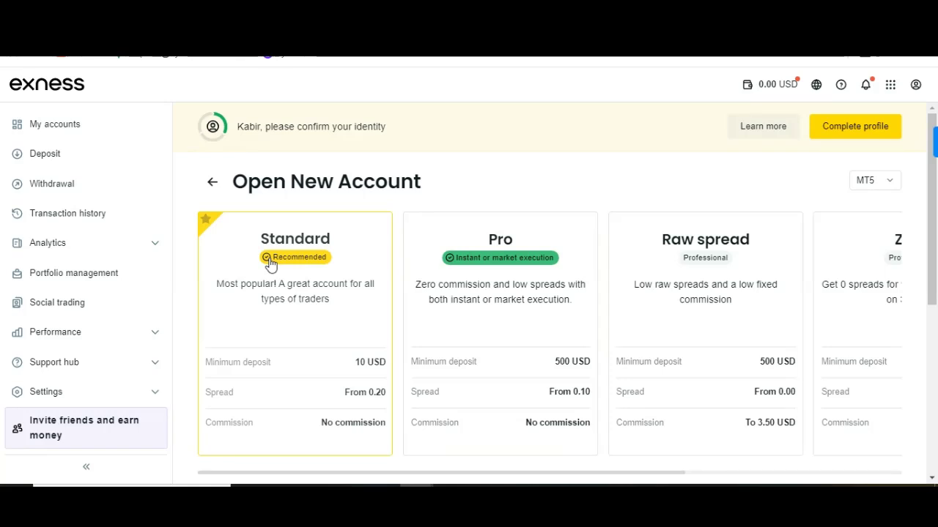
scroll(270, 264, down, 2)
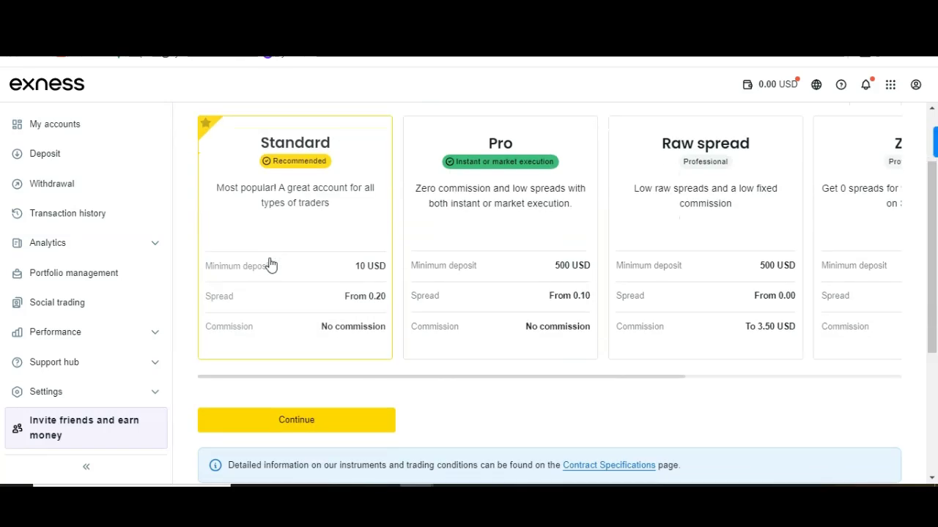
click(245, 423)
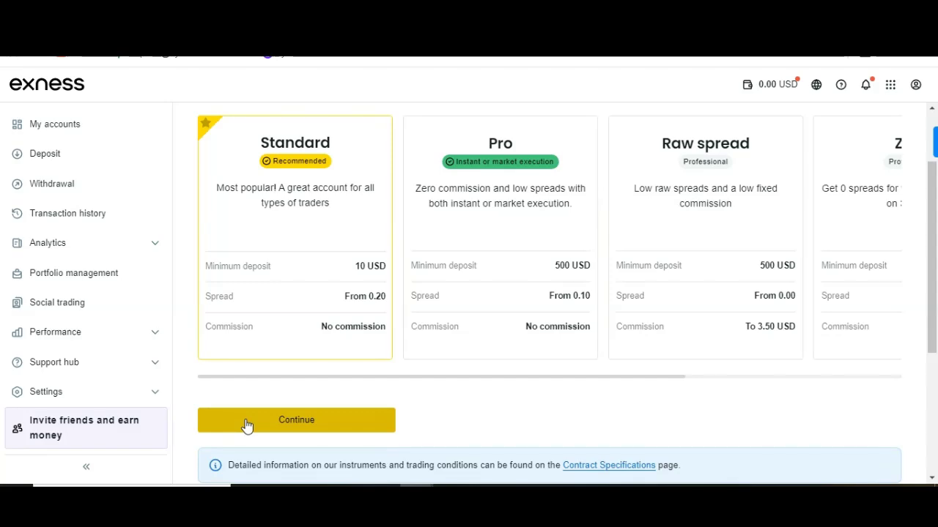
Review the Real Standard form fields and select the 'Standard' nickname text.
scroll(480, 344, down, 1)
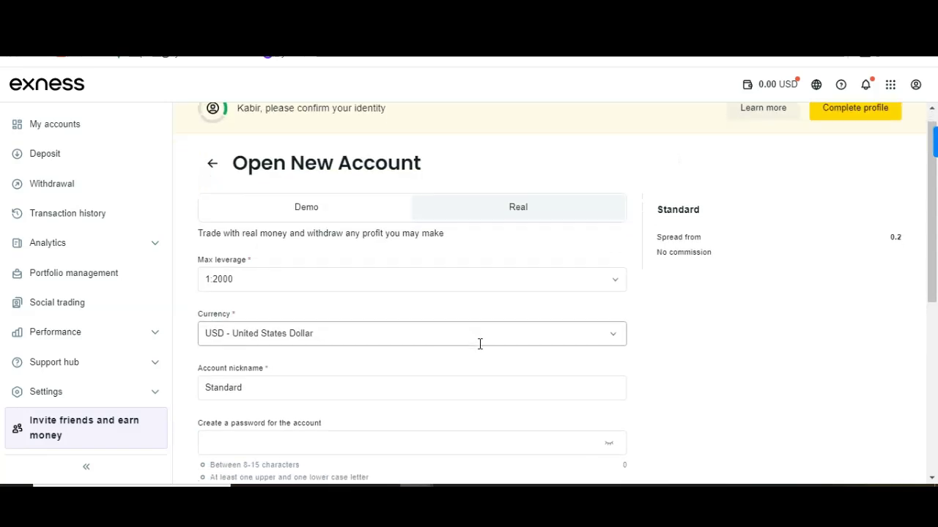
scroll(480, 344, down, 2)
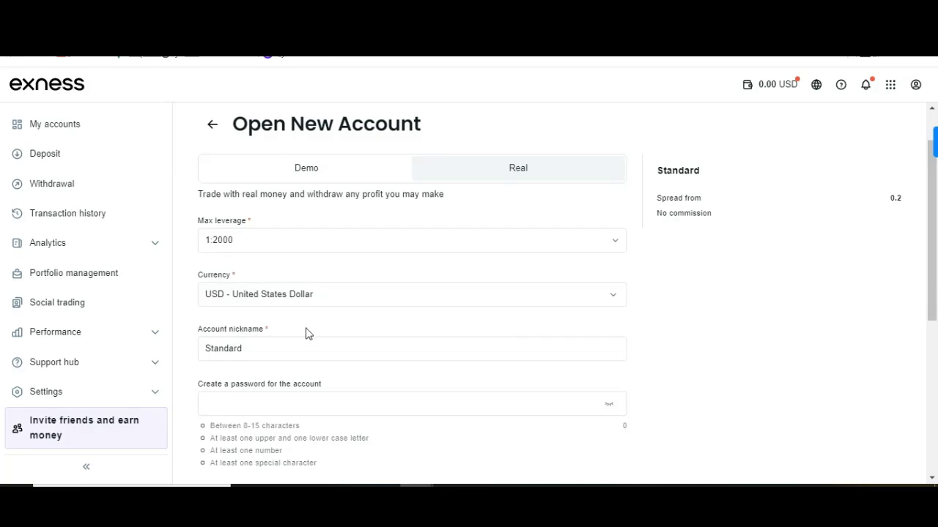
scroll(307, 333, down, 3)
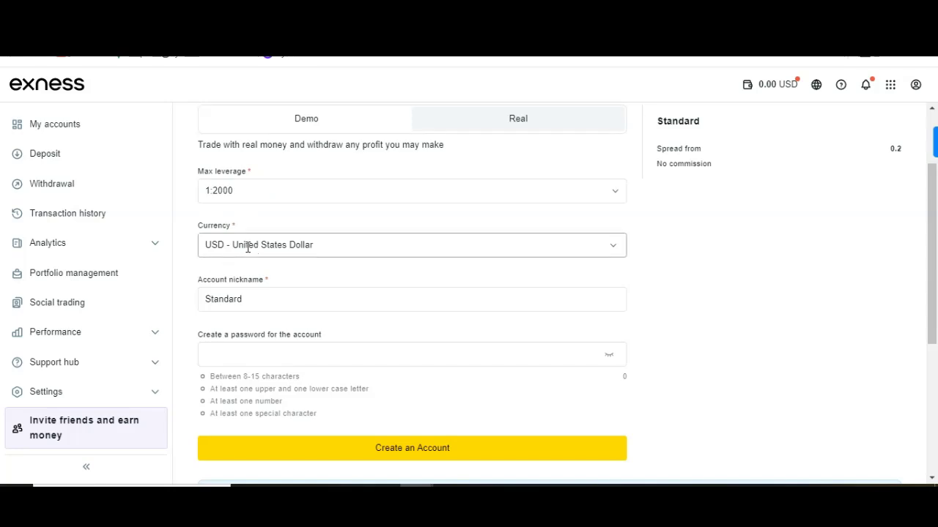
click(214, 299)
double_click(216, 299)
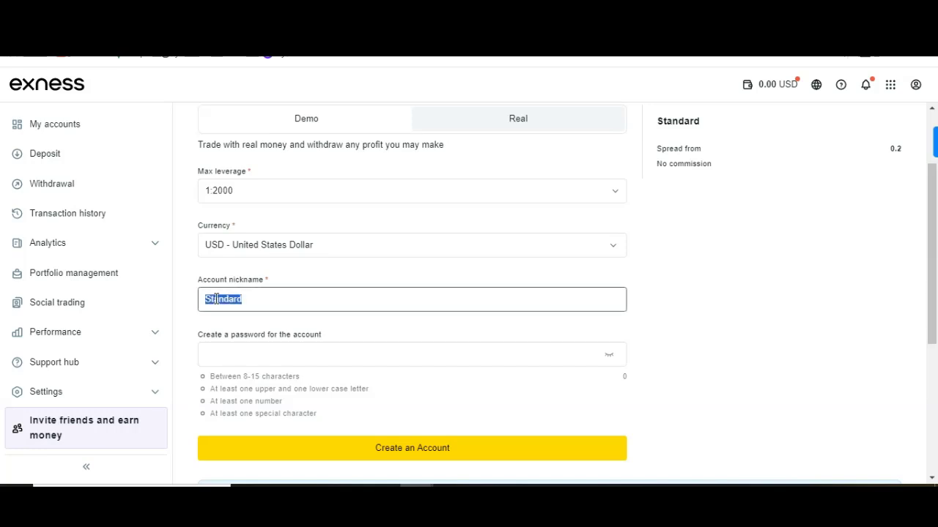
click(265, 298)
scroll(523, 286, up, 2)
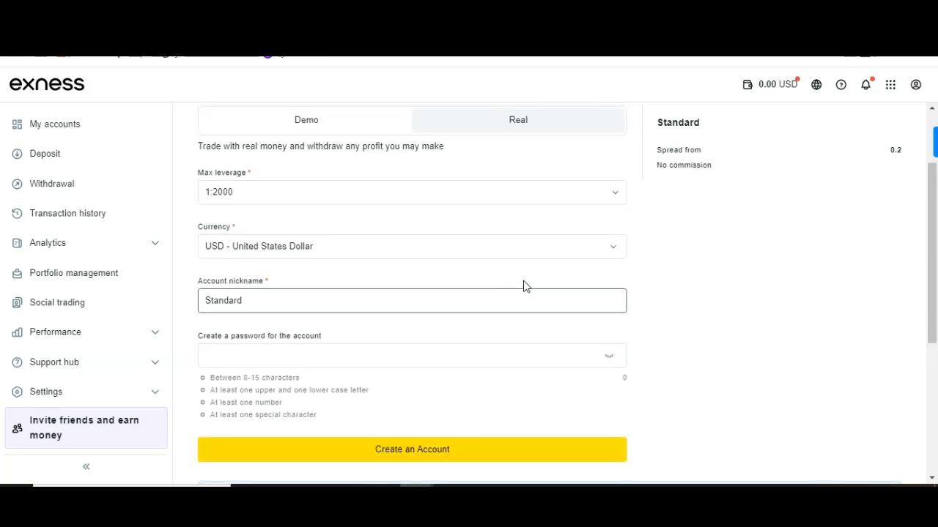
Make the account Demo and change the starting balance from 500 to 10000.
click(374, 233)
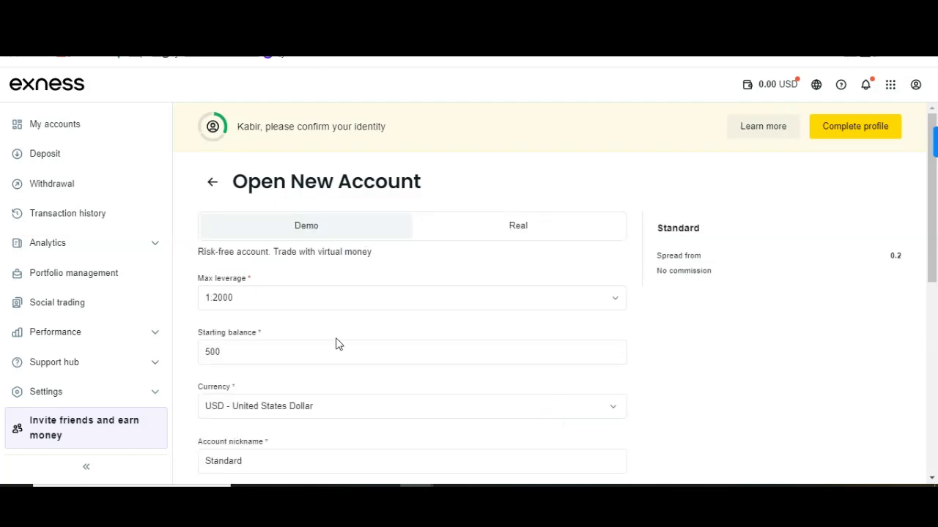
scroll(335, 344, down, 1)
click(231, 313)
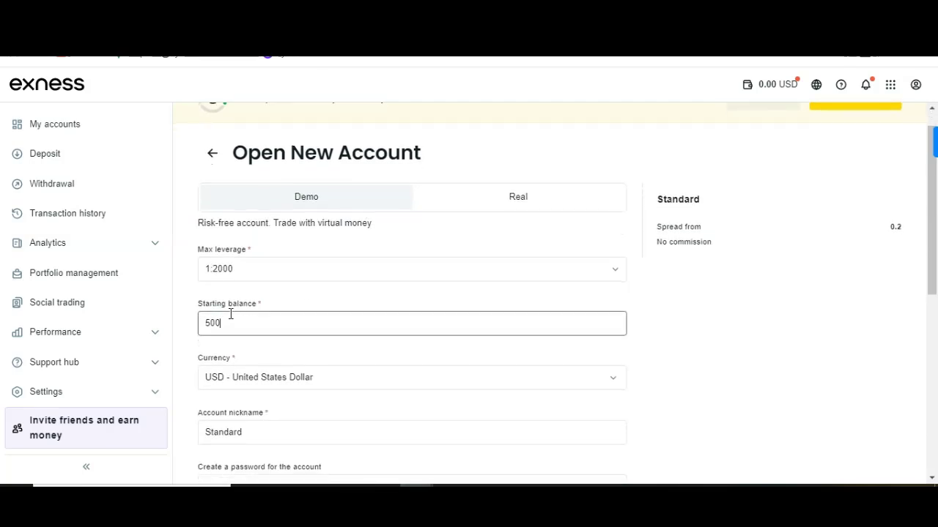
key(BackSpace)
key(BackSpace)
key(BackSpace)
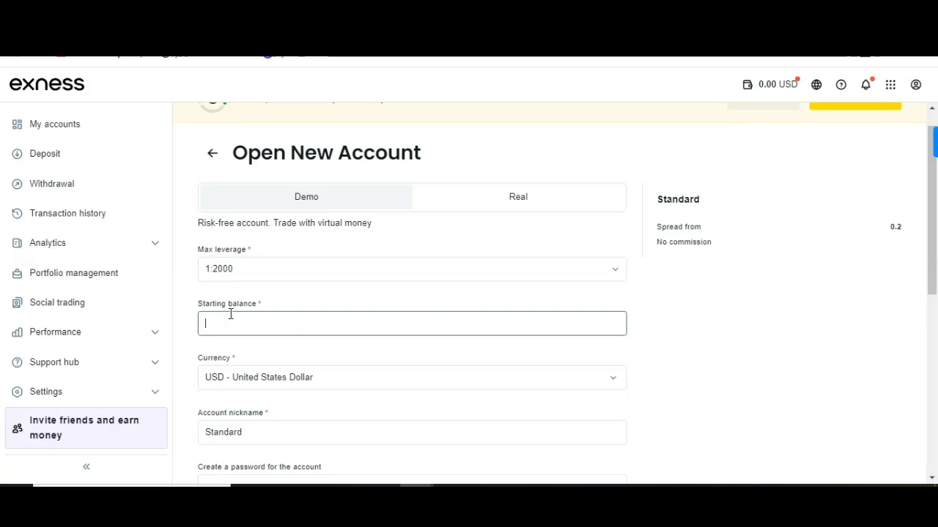
text(10000)
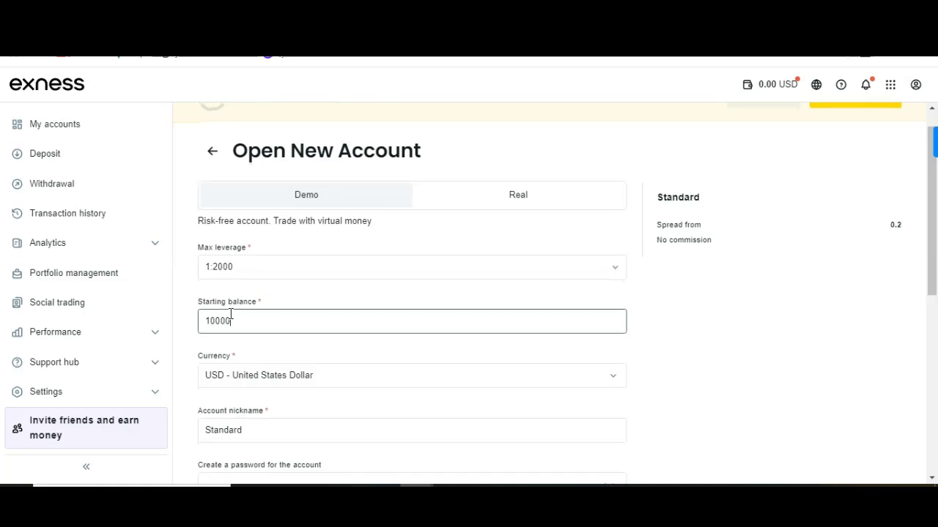
Replace the account nickname 'Standard' with 'demo profit'.
scroll(231, 313, down, 2)
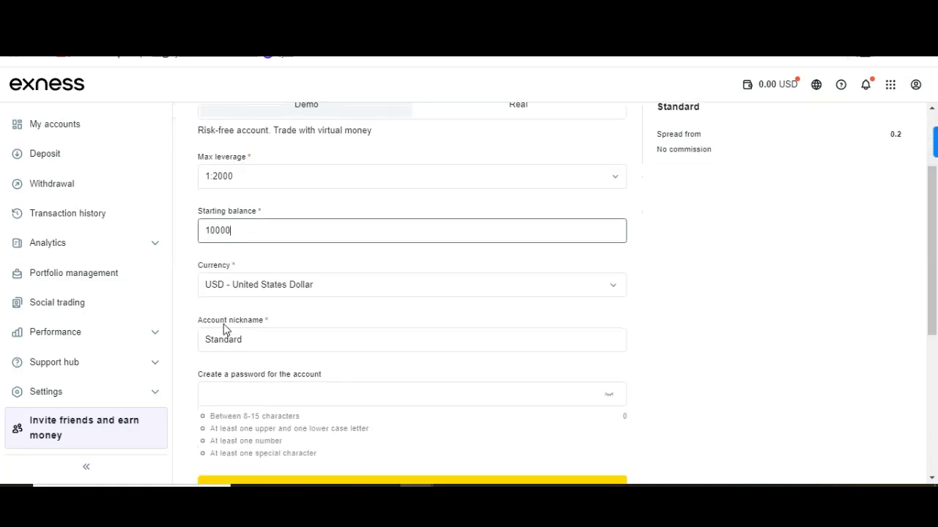
double_click(226, 339)
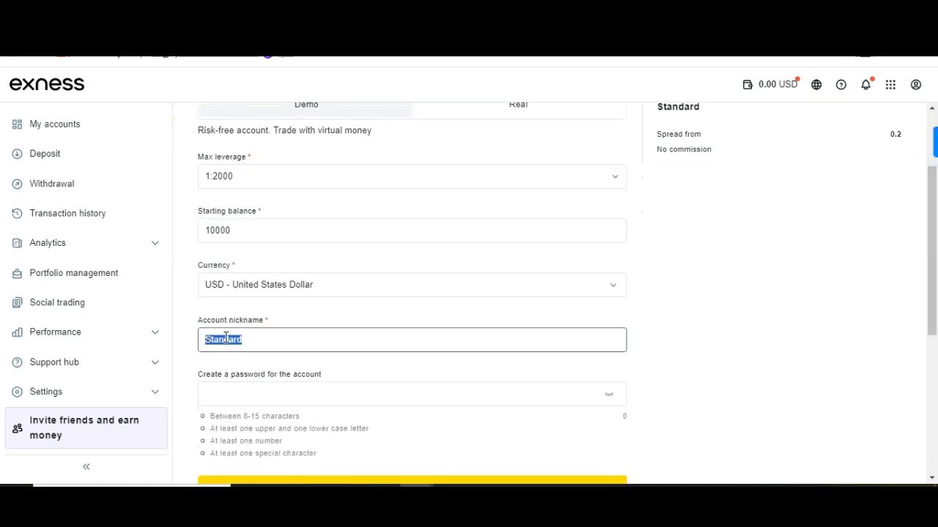
key(BackSpace)
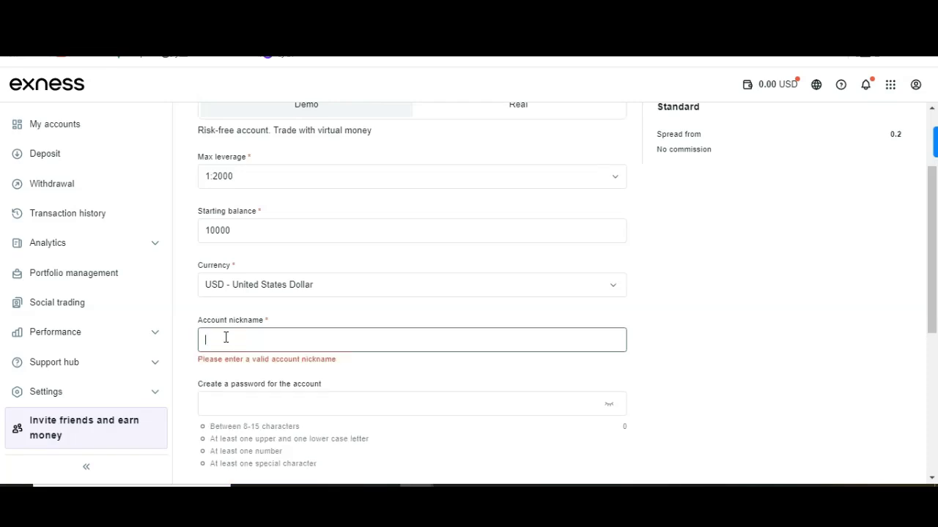
text(demo)
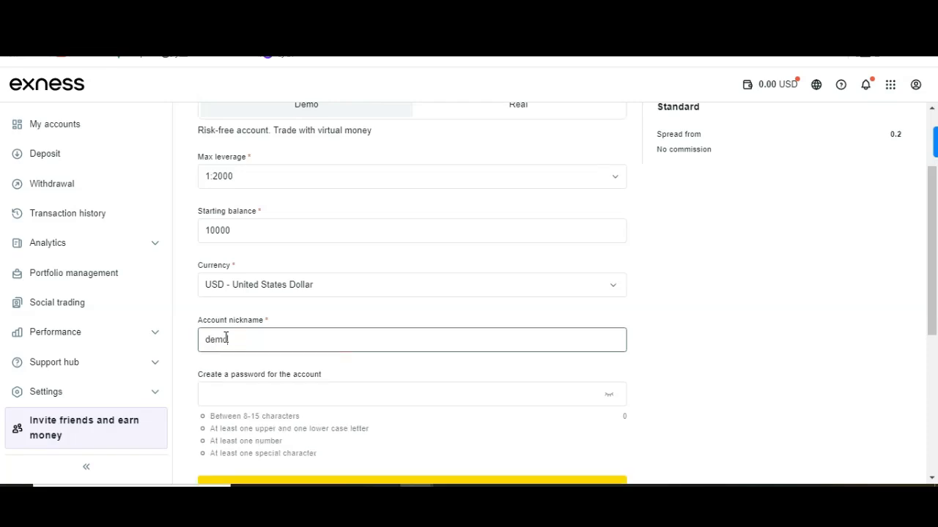
text( profit)
key(BackSpace)
key(BackSpace)
text(v)
key(BackSpace)
key(BackSpace)
text(fit)
Enter an 8-character account password meeting all four rules and dismiss the autofill popup.
click(332, 394)
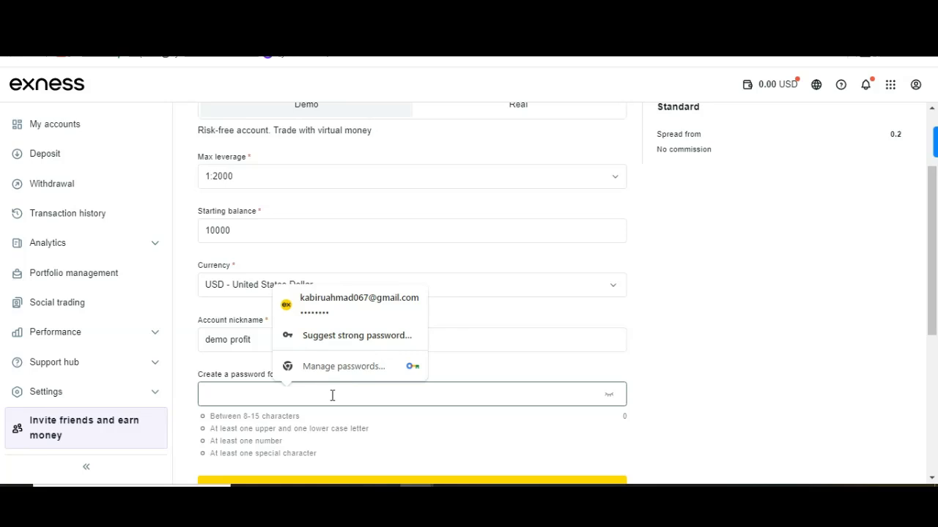
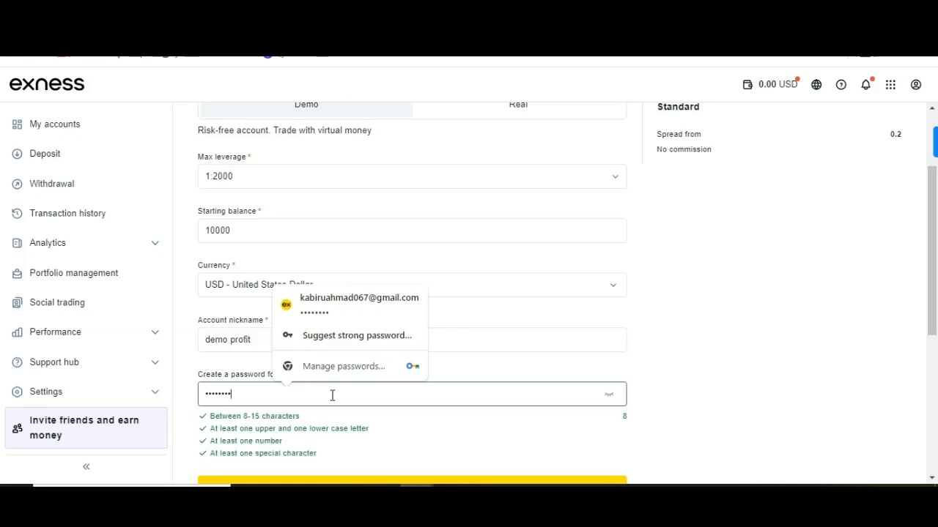
scroll(403, 439, down, 1)
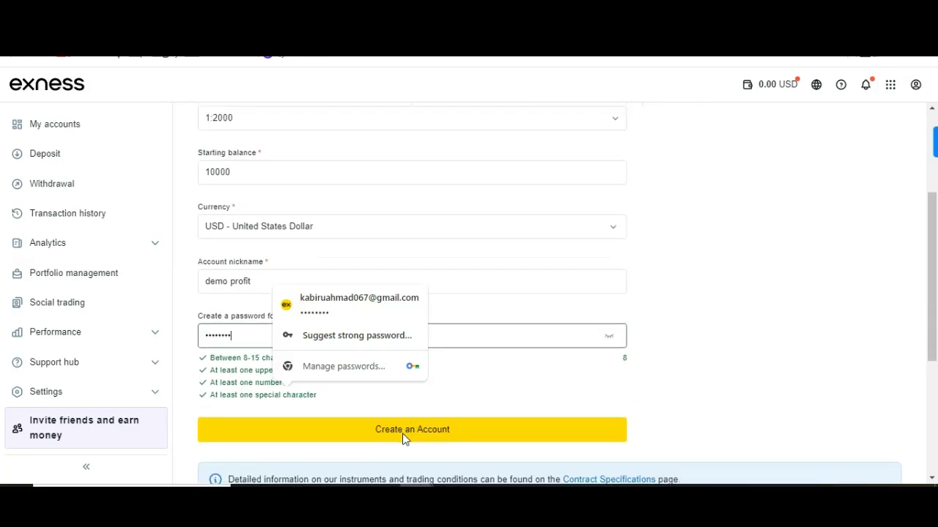
scroll(320, 192, up, 1)
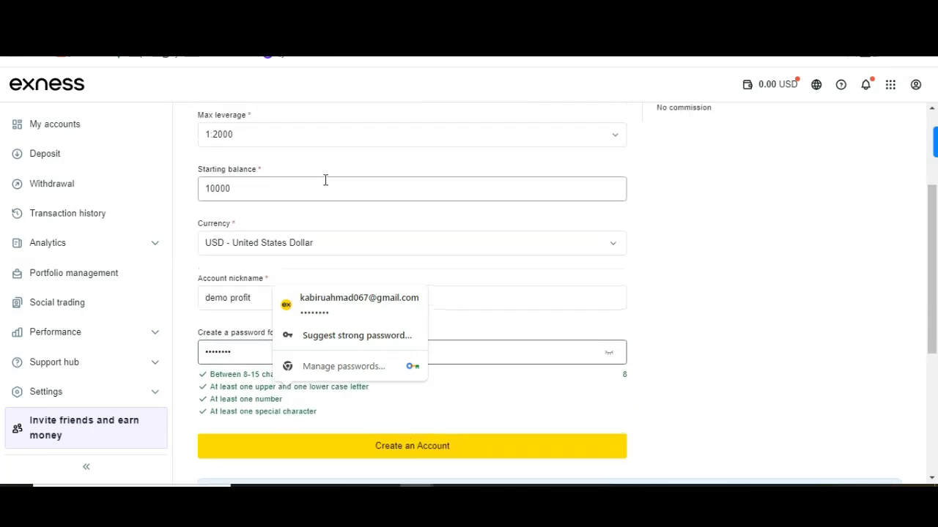
scroll(325, 181, up, 1)
scroll(286, 224, down, 2)
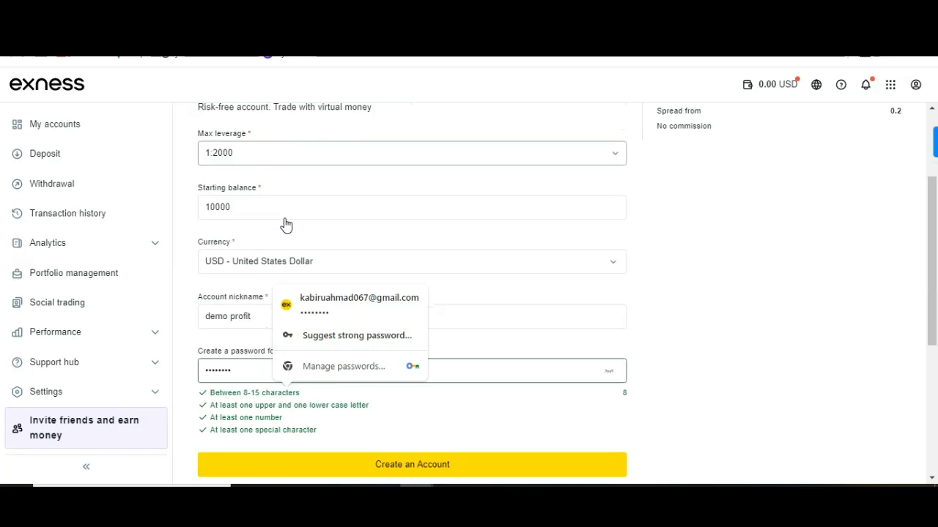
scroll(285, 220, up, 2)
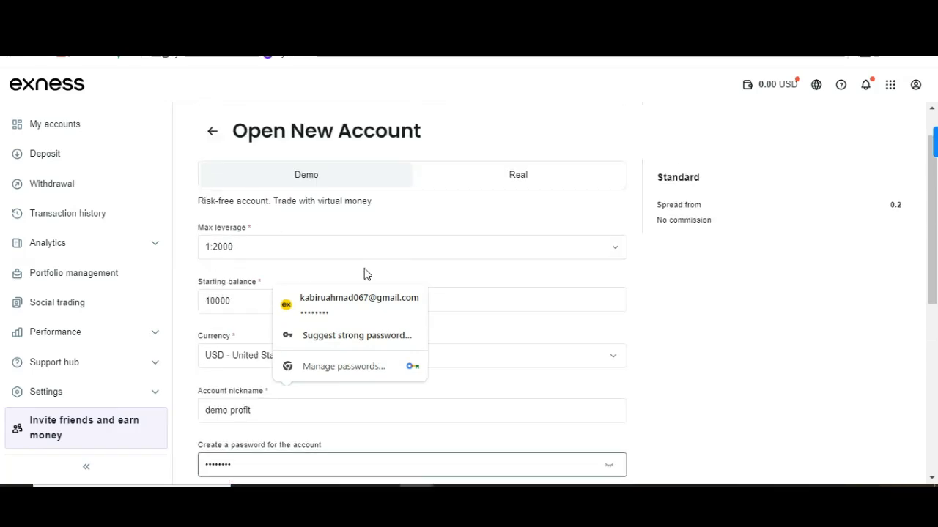
click(449, 211)
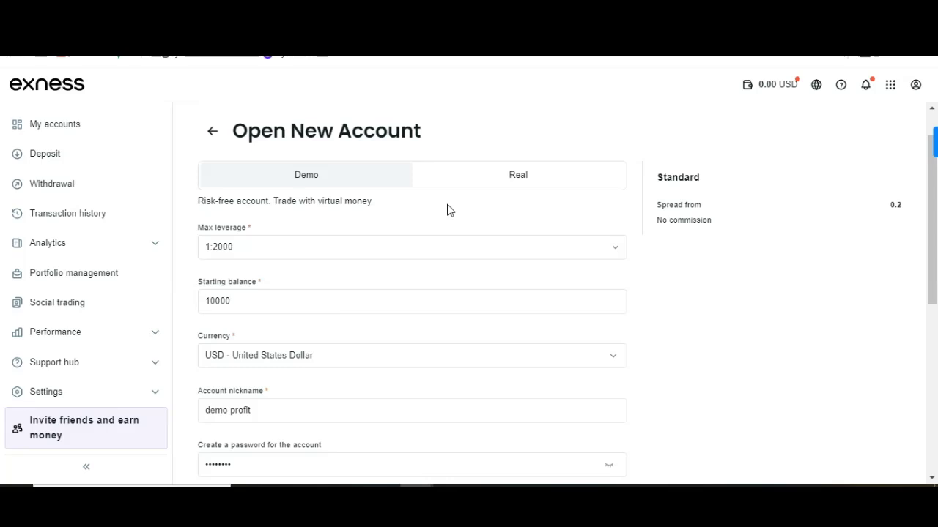
scroll(448, 210, down, 2)
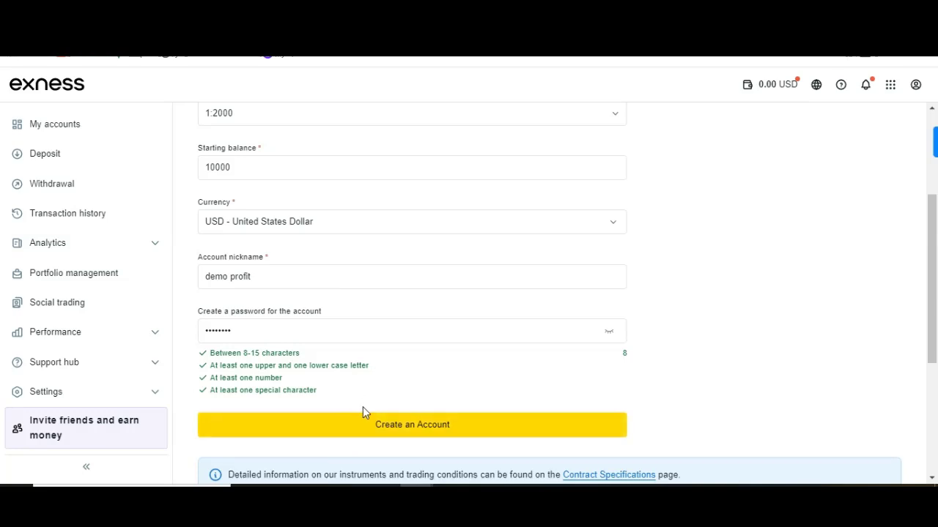
Create the demo account and dismiss the browser's save-password prompt.
click(345, 433)
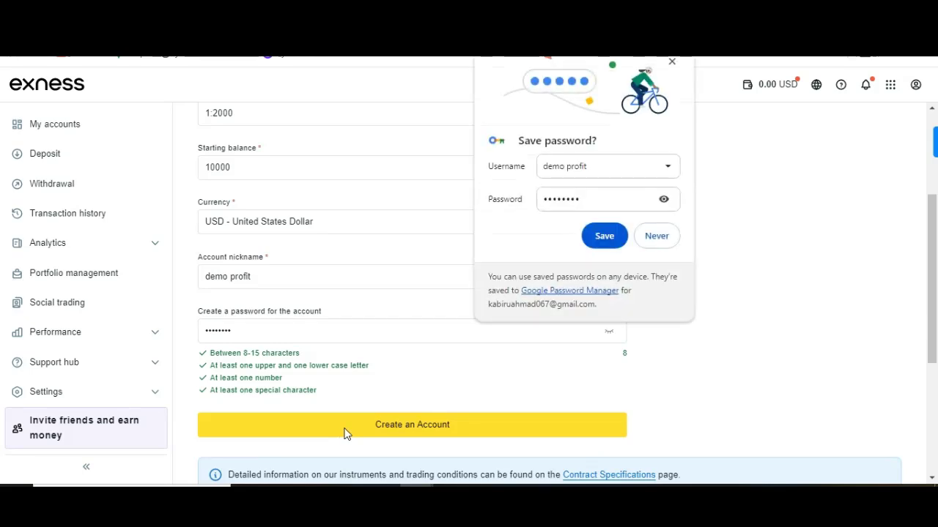
click(671, 63)
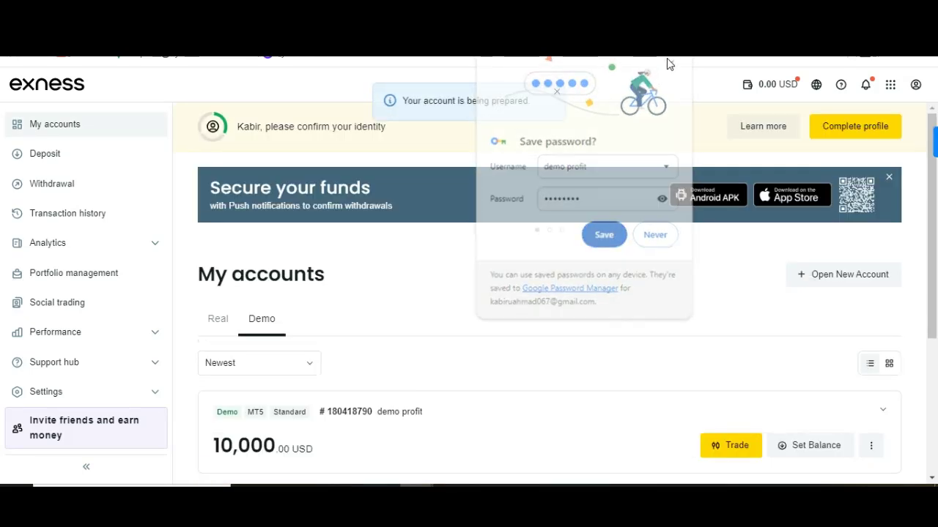
scroll(483, 281, down, 2)
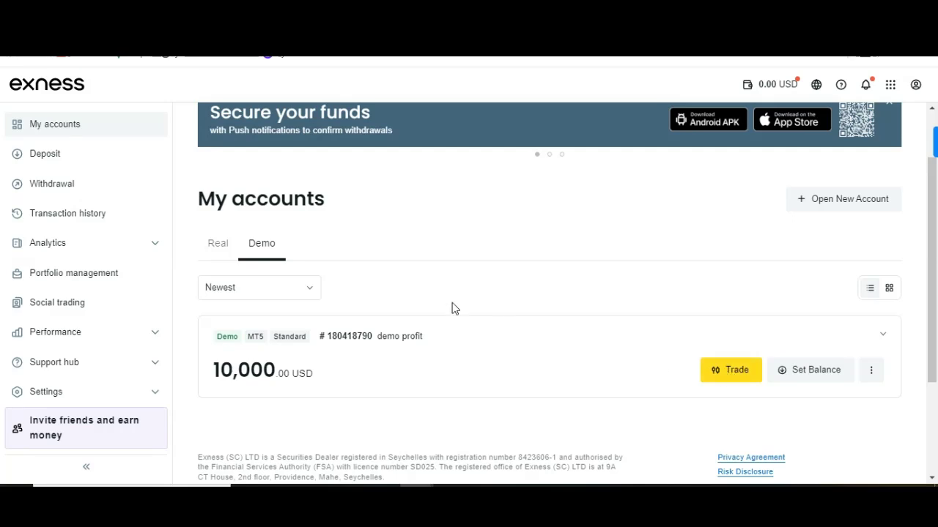
Switch My accounts to the Real list, showing the MT5 Standard account at 0.00 USD.
click(211, 252)
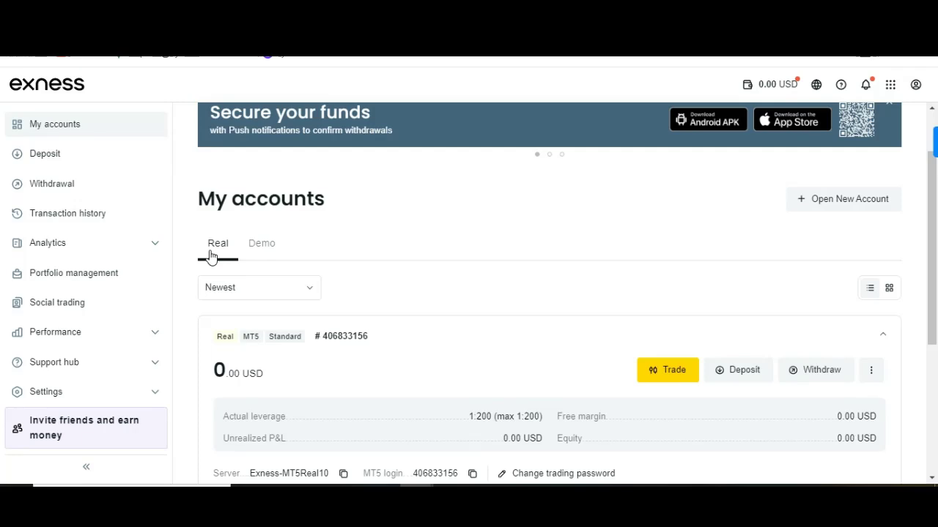
scroll(355, 195, up, 1)
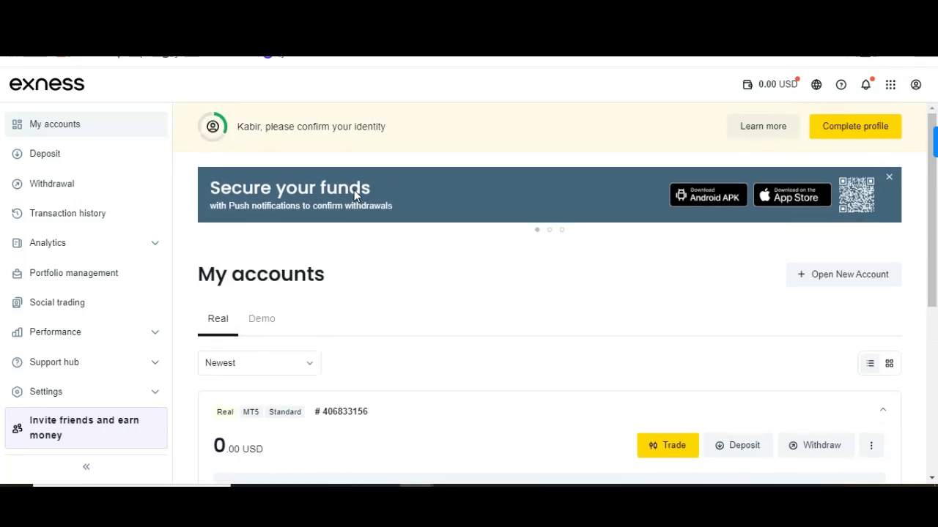